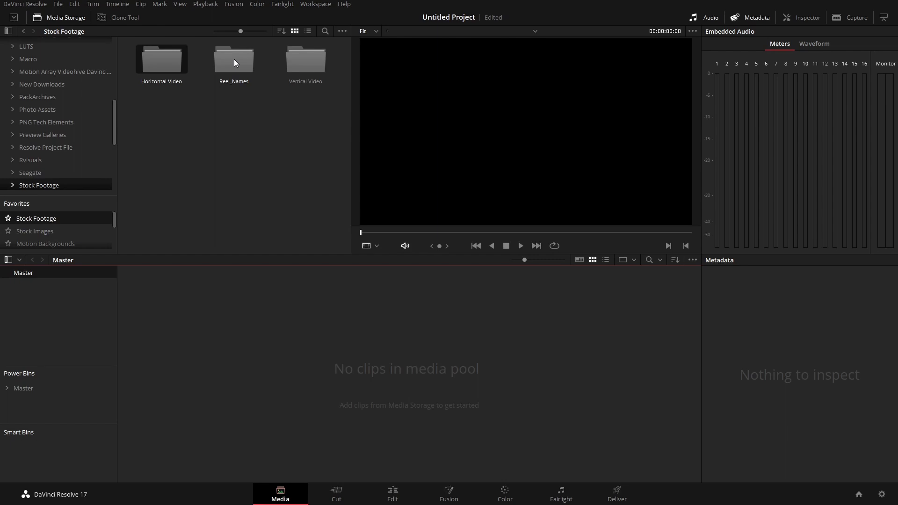
Import the seven Reel_Names clips and switch the project to their frame rate
left_click_drag(233, 61, 276, 372)
left_click(533, 290)
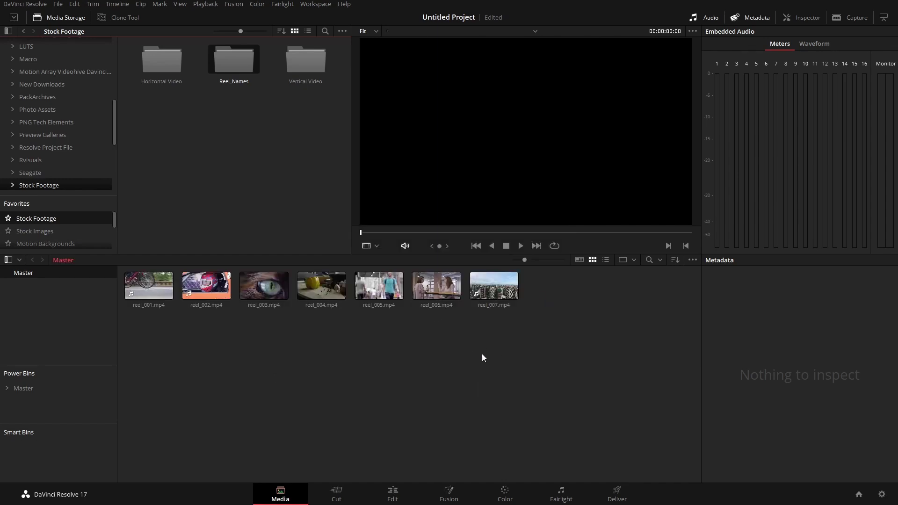
Stack reel_007, reel_004, reel_001 and reel_003 on tracks V1–V4 of a new timeline
left_click(393, 494)
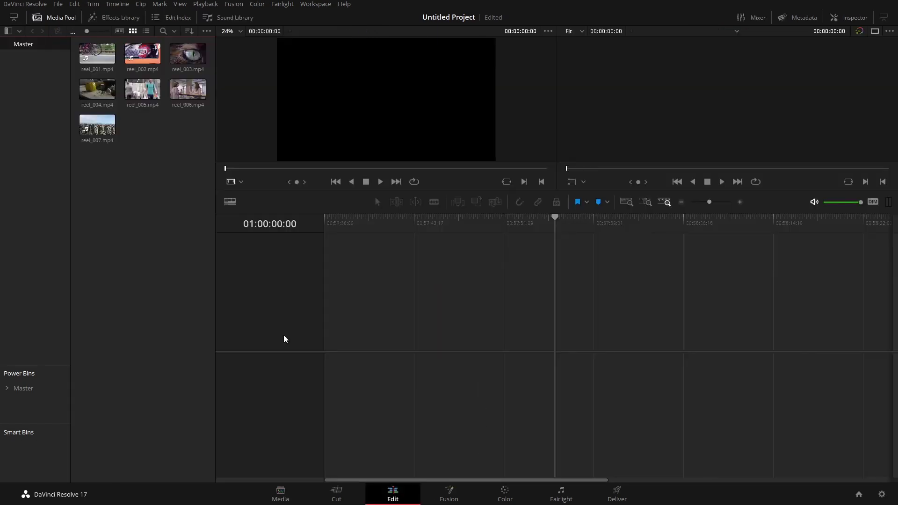
left_click(97, 124)
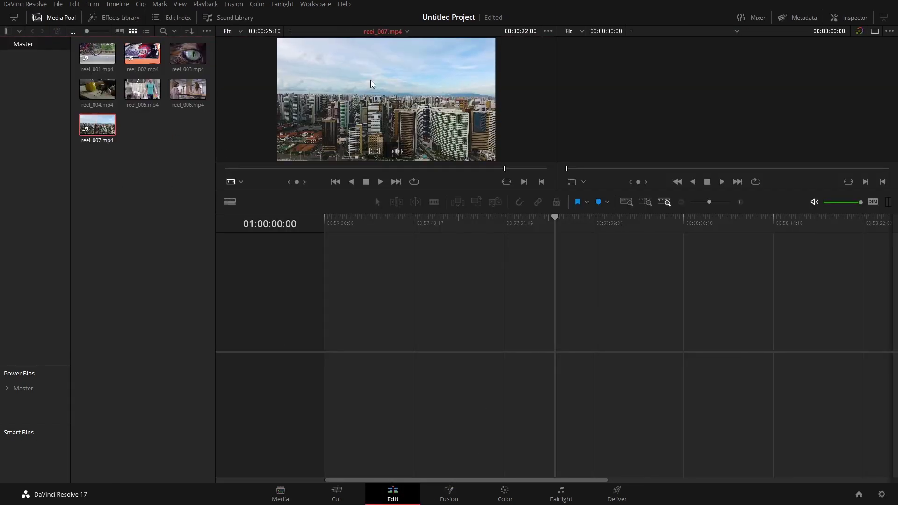
left_click_drag(435, 191, 435, 284)
left_click_drag(391, 144, 327, 401)
left_click(97, 87)
left_click_drag(318, 125, 318, 388)
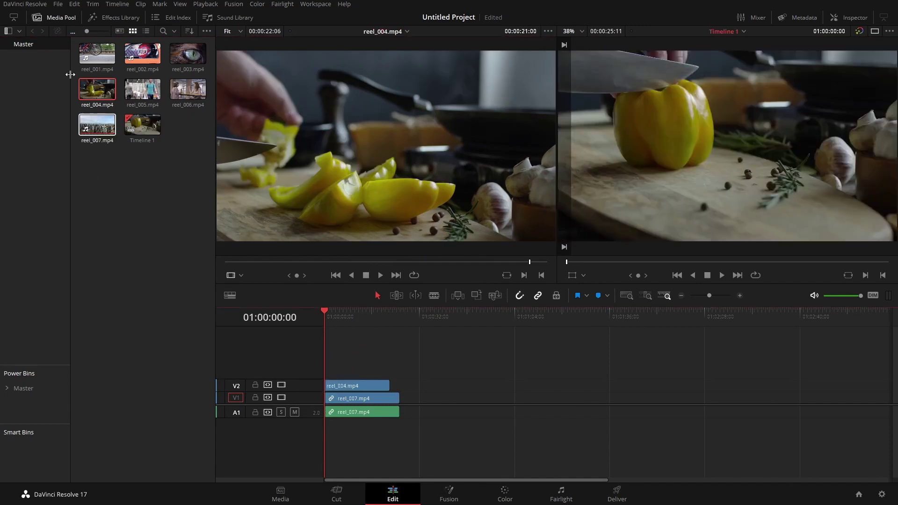
left_click(96, 57)
left_click_drag(299, 121, 327, 366)
left_click_drag(179, 47, 843, 166)
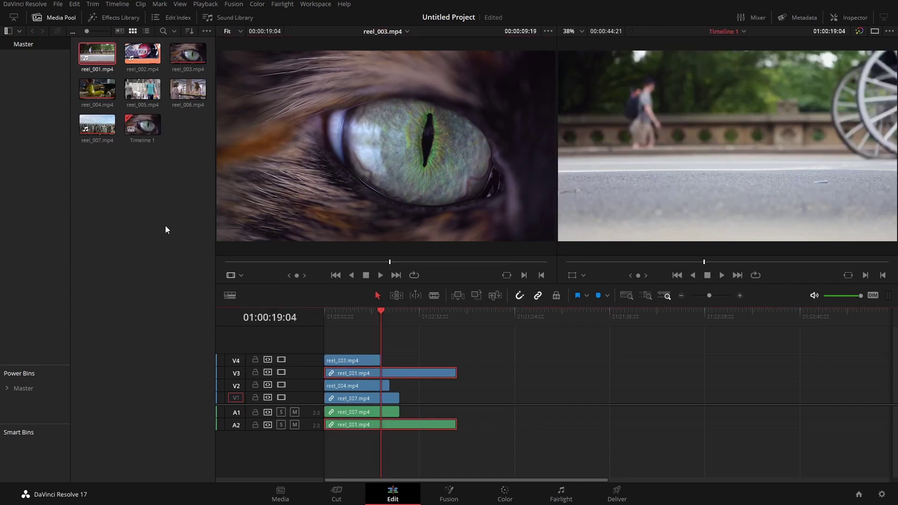
Select the reel clips and Timeline 1 in the media pool and remove them
left_click(90, 54)
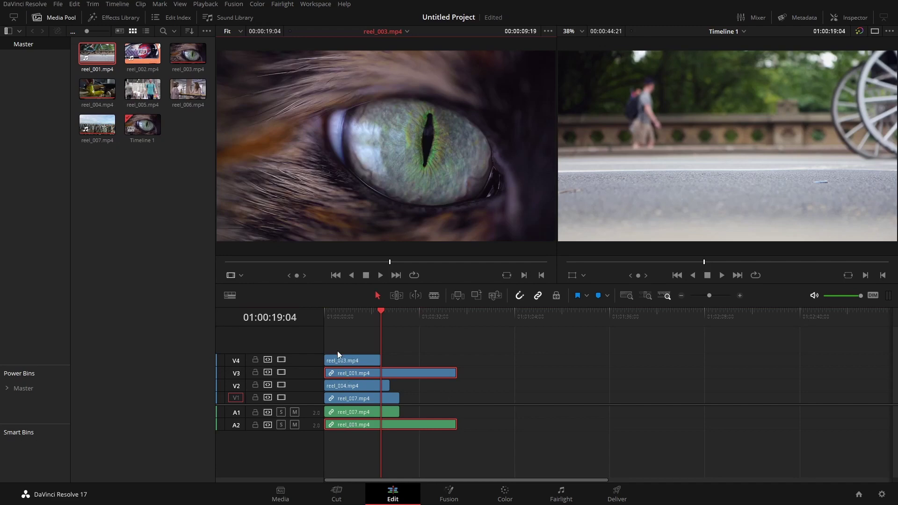
left_click_drag(188, 145, 97, 59)
right_click(97, 59)
left_click(137, 115)
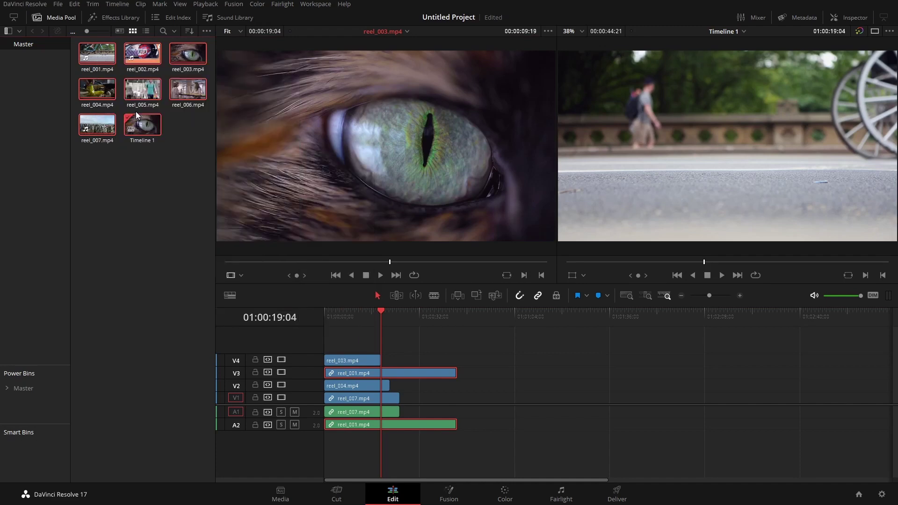
Delete the reel clips and timeline, then import Horizontal Video clips at their frame rate
left_click(532, 285)
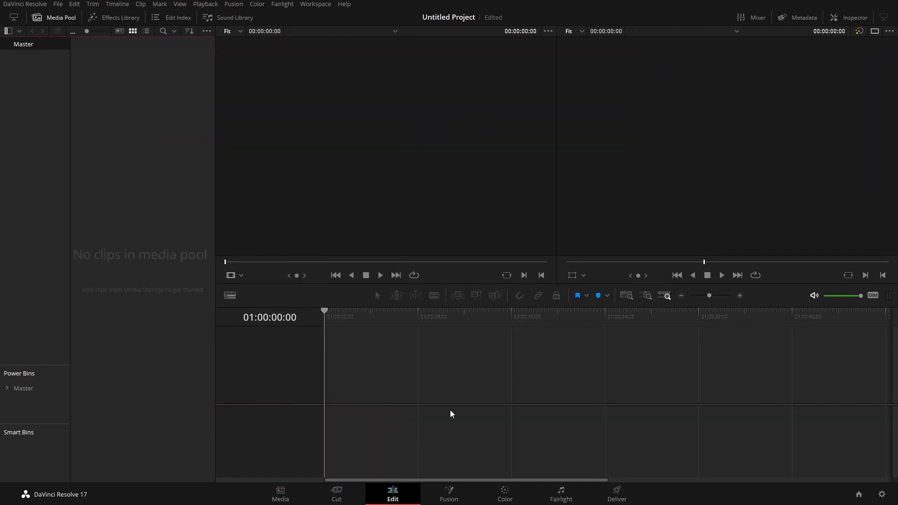
left_click(281, 495)
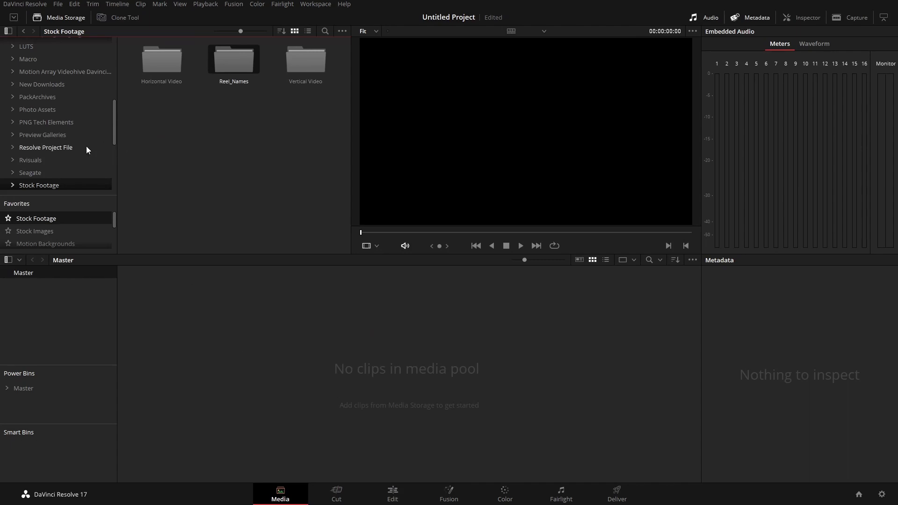
left_click(158, 62)
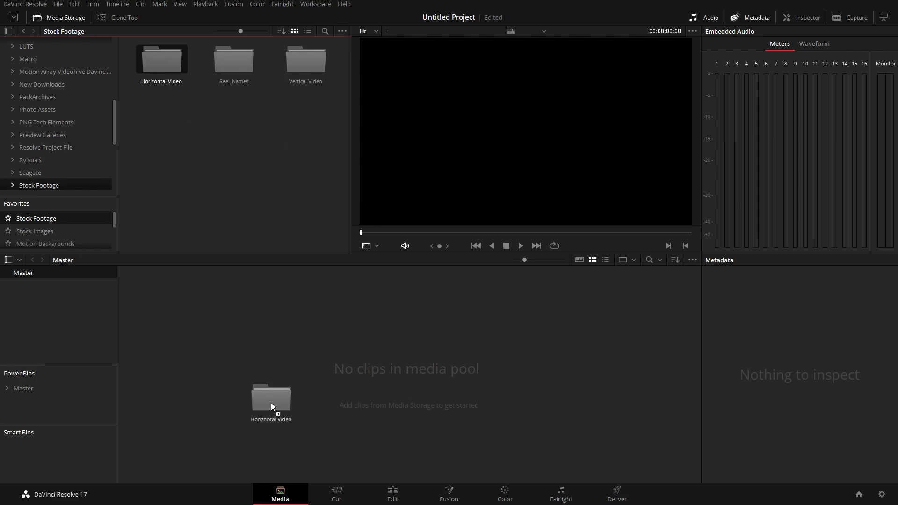
left_click_drag(273, 406, 316, 405)
left_click(528, 290)
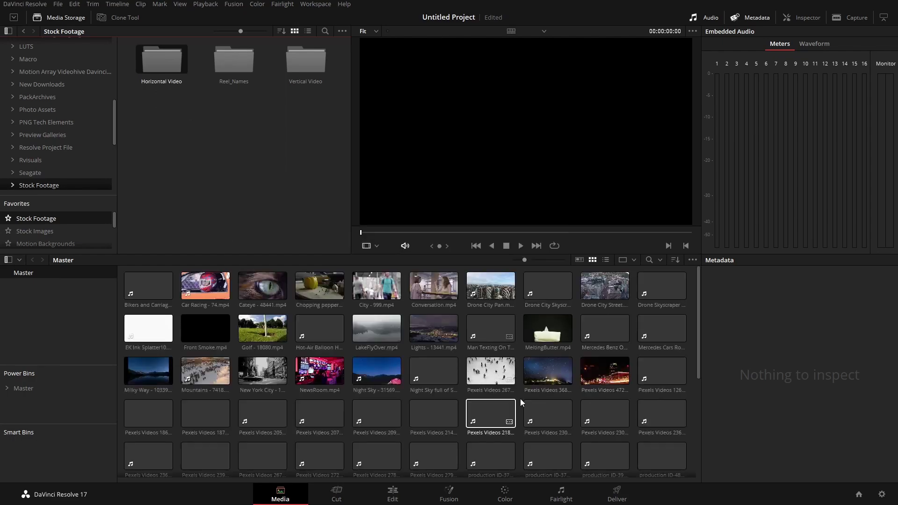
scroll(498, 402, "down", 5)
scroll(498, 403, "up", 5)
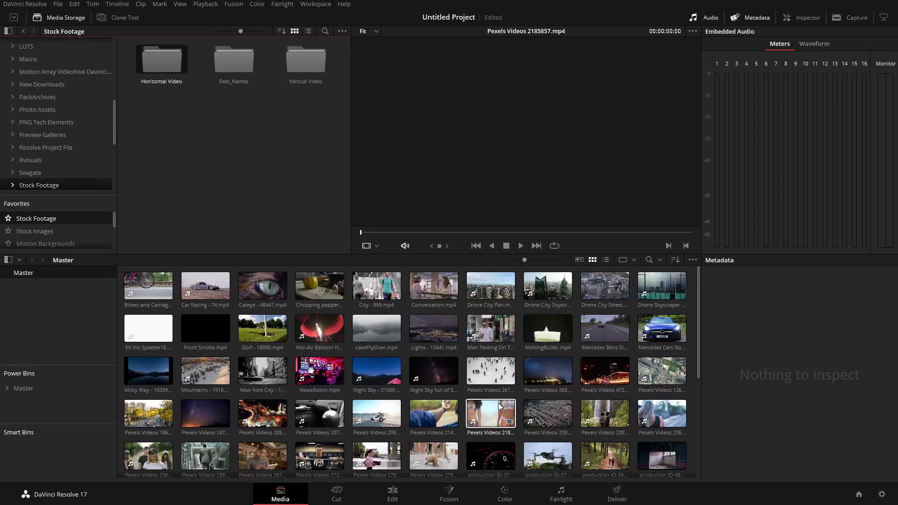
Select all 86 stock clips and start a new multicam clip from them
left_click(152, 294)
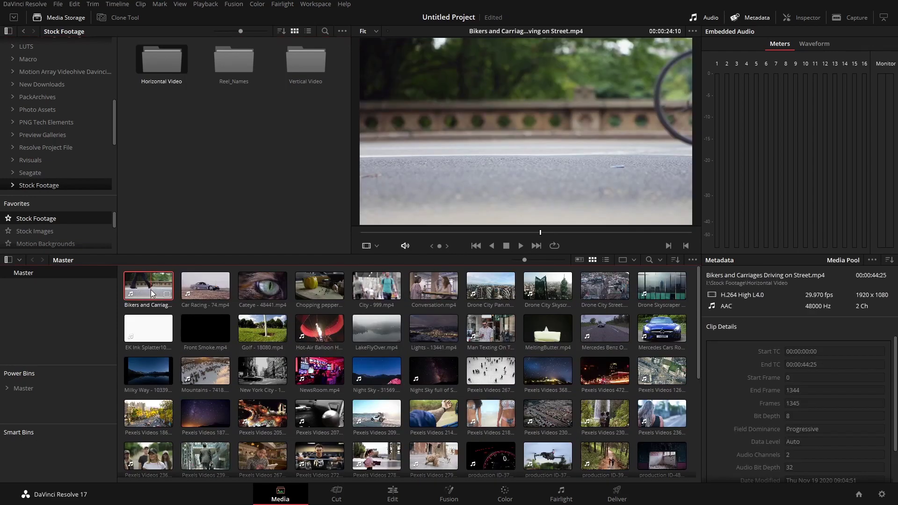
key("ctrl+a")
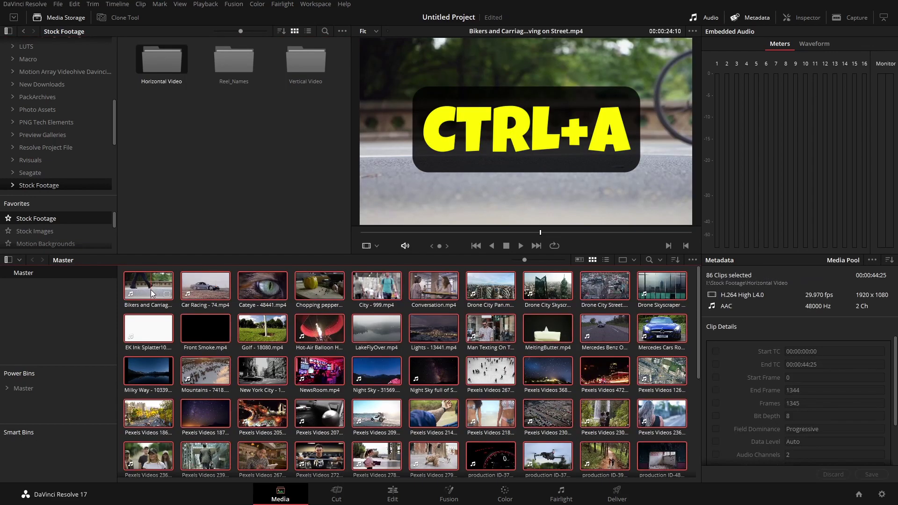
right_click(369, 335)
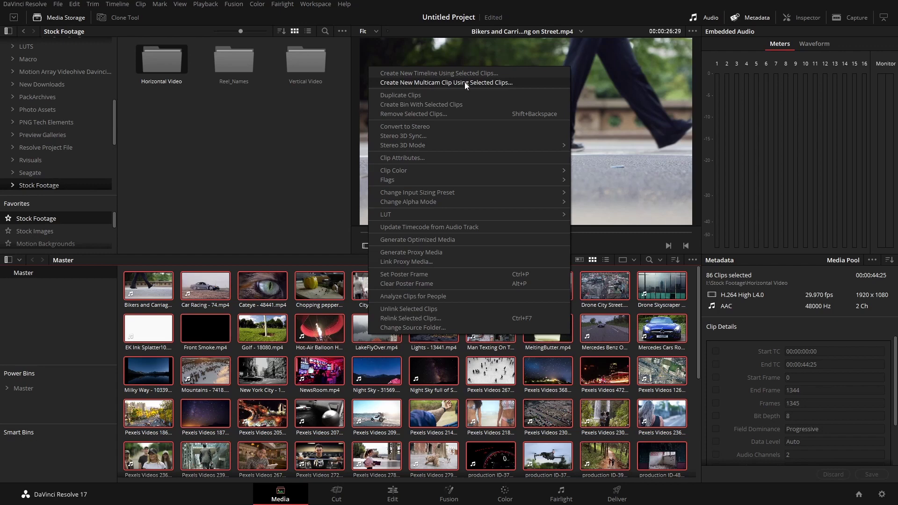
left_click(487, 80)
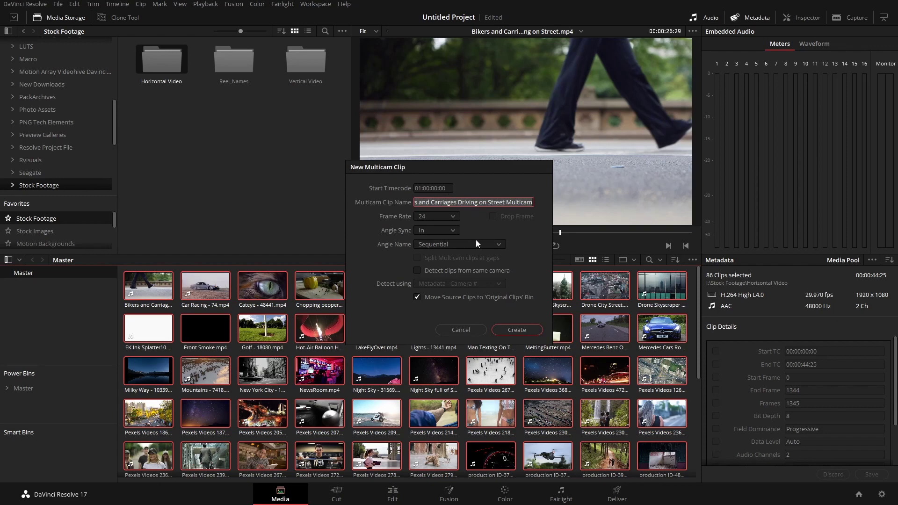
Create the 24 fps Bikers and Carriages Driving on Street Multicam clip and preview its angles
left_click(517, 330)
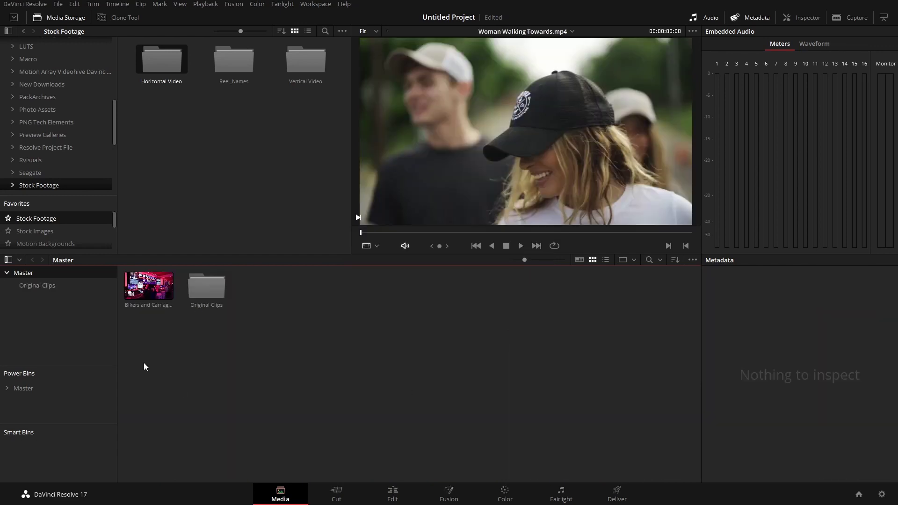
left_click(142, 297)
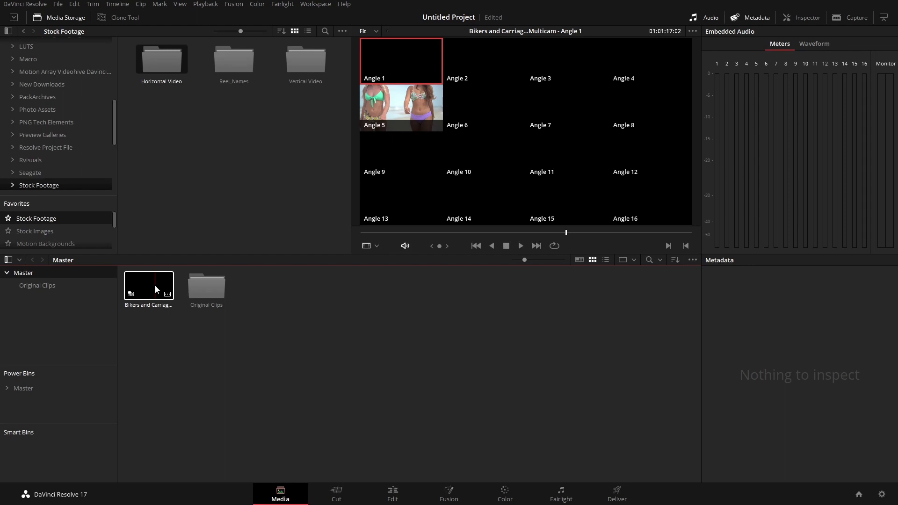
left_click(176, 351)
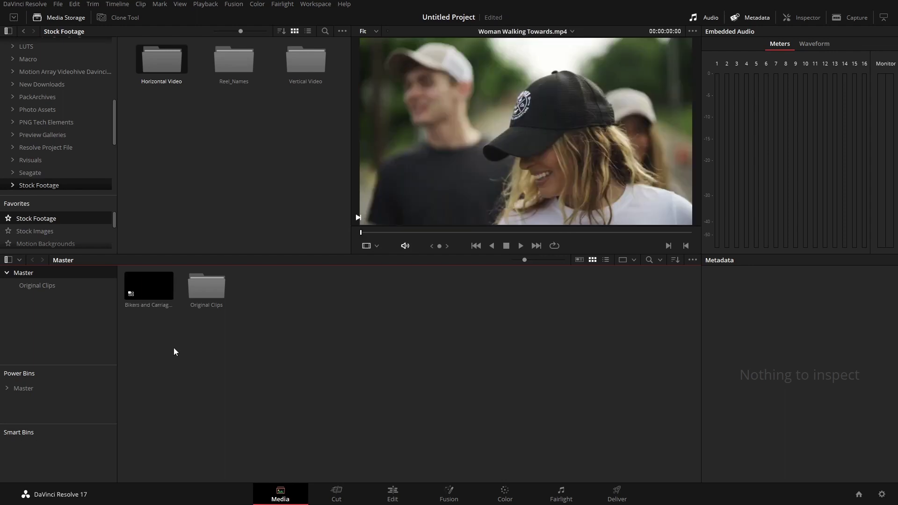
left_click(144, 283)
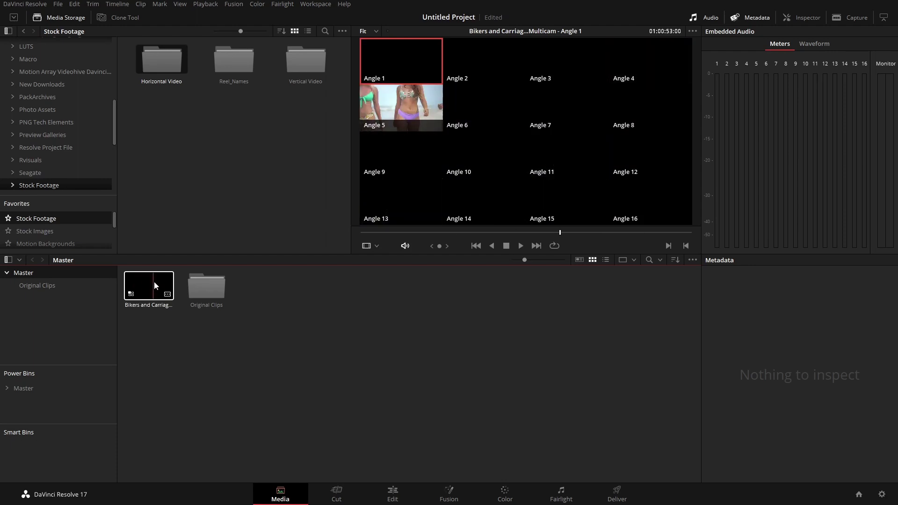
right_click(146, 280)
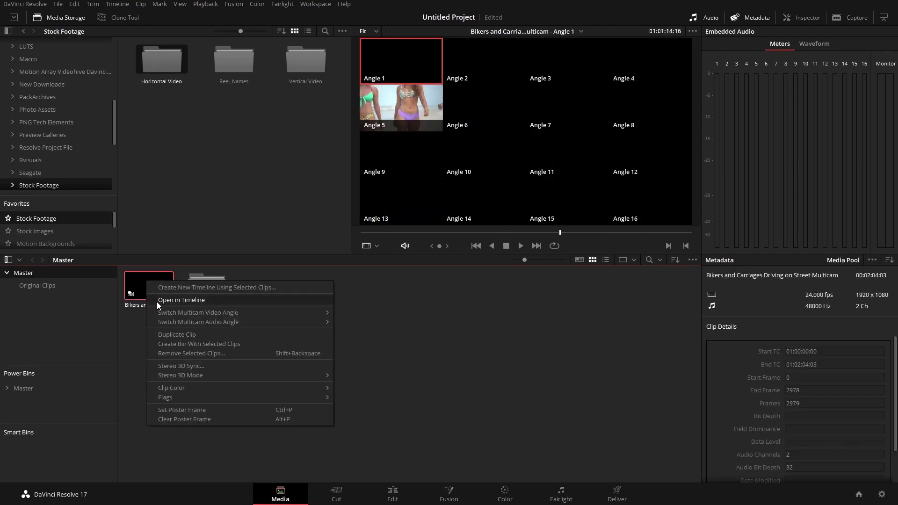
Open the multicam clip as a timeline, enlarge the timeline area and enable Stacked Timelines
left_click(175, 301)
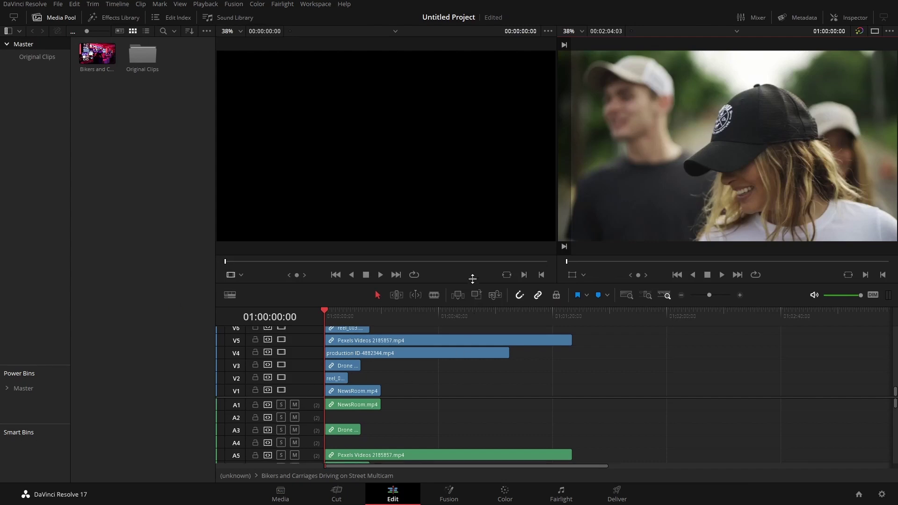
left_click_drag(471, 300, 451, 236)
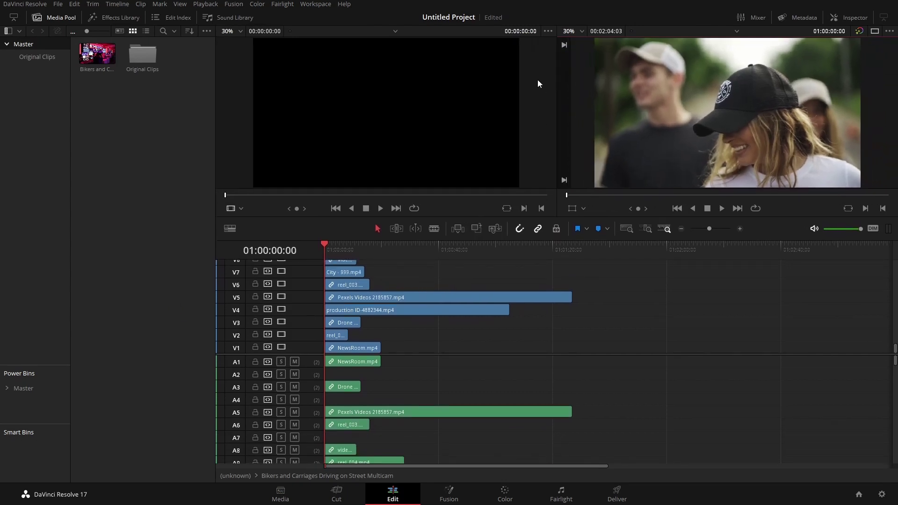
left_click(230, 228)
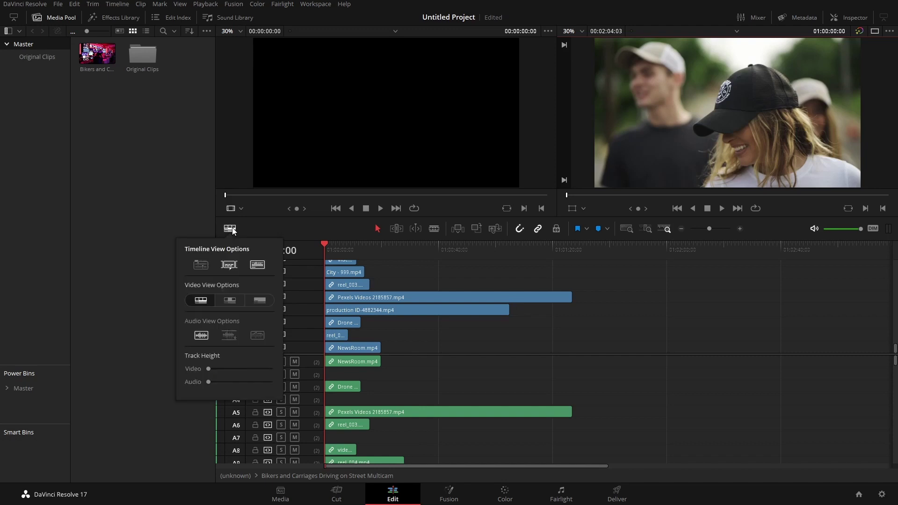
left_click(192, 263)
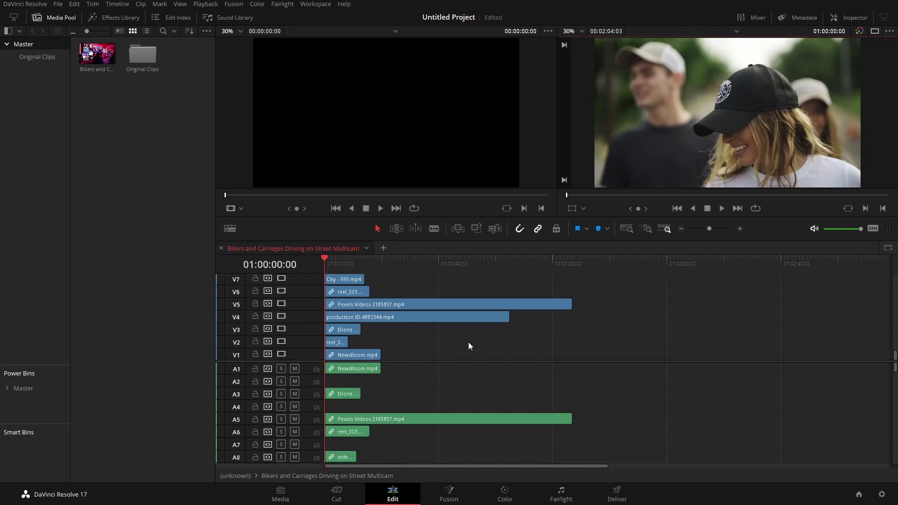
Scroll through the video tracks to check the stock clips stacked up to V86
scroll(468, 341, "up", 2)
scroll(469, 345, "up", 12)
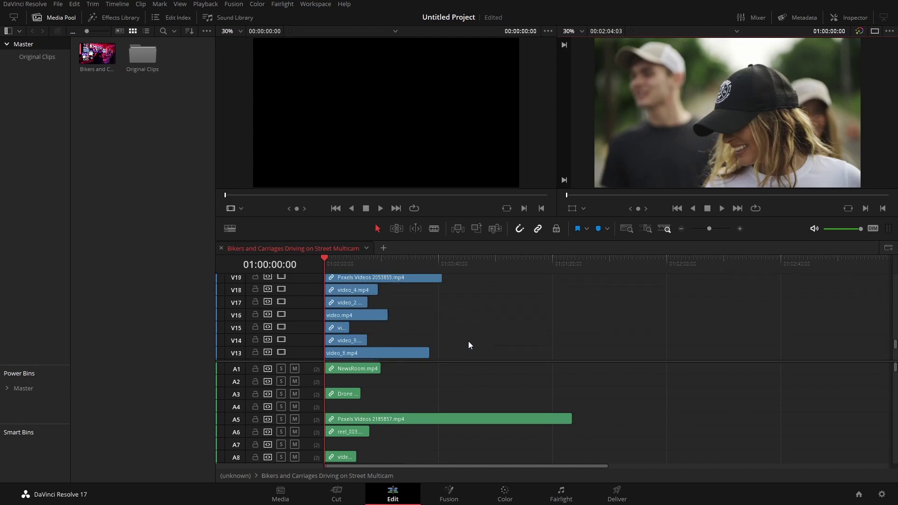
scroll(469, 345, "up", 15)
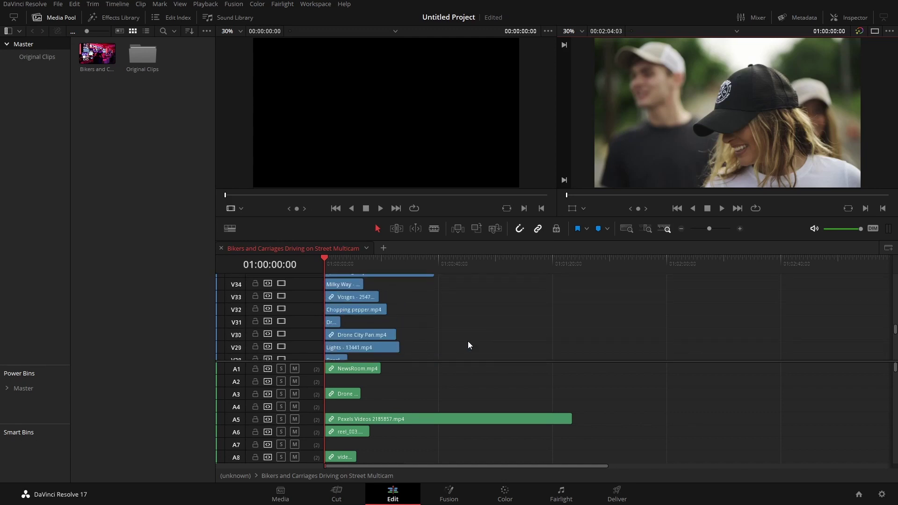
scroll(468, 346, "up", 15)
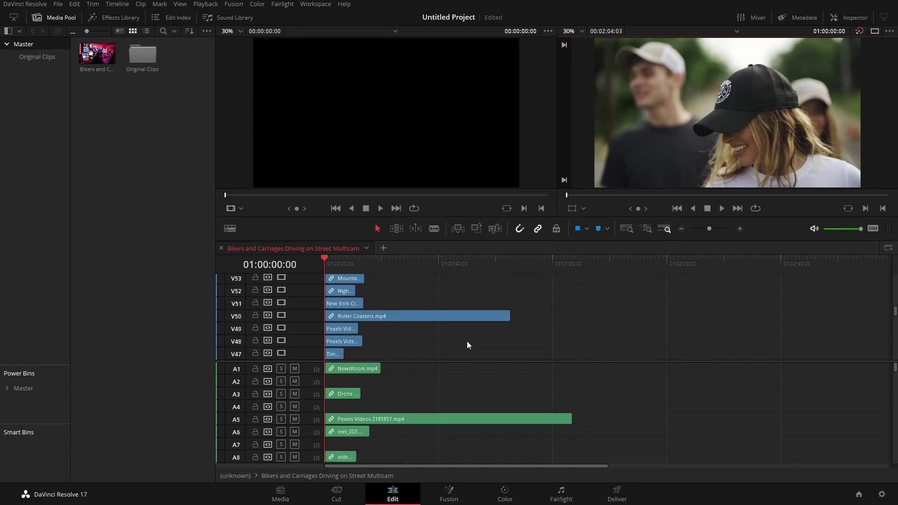
scroll(467, 345, "up", 4)
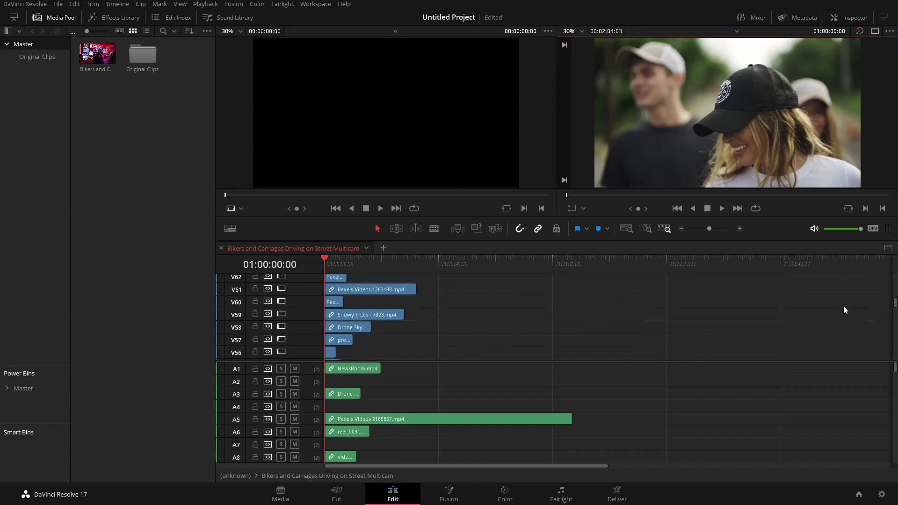
scroll(459, 325, "up", 15)
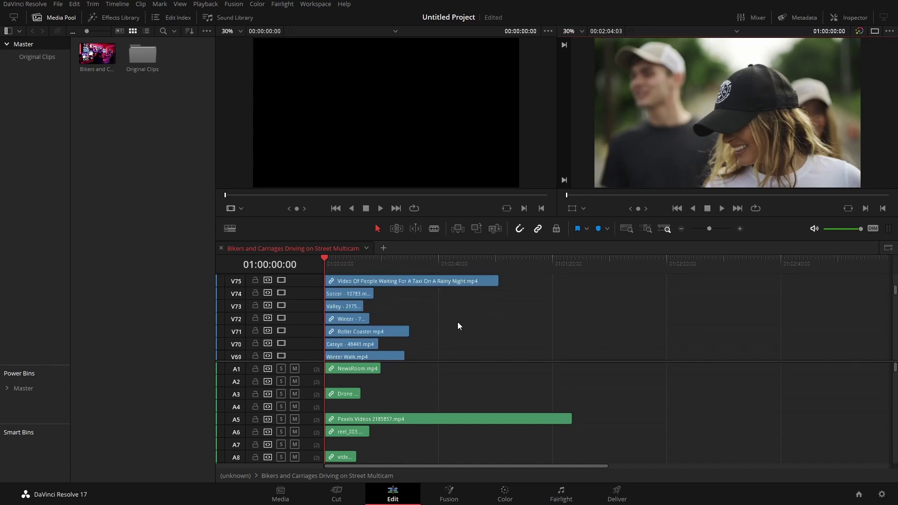
scroll(457, 326, "up", 2)
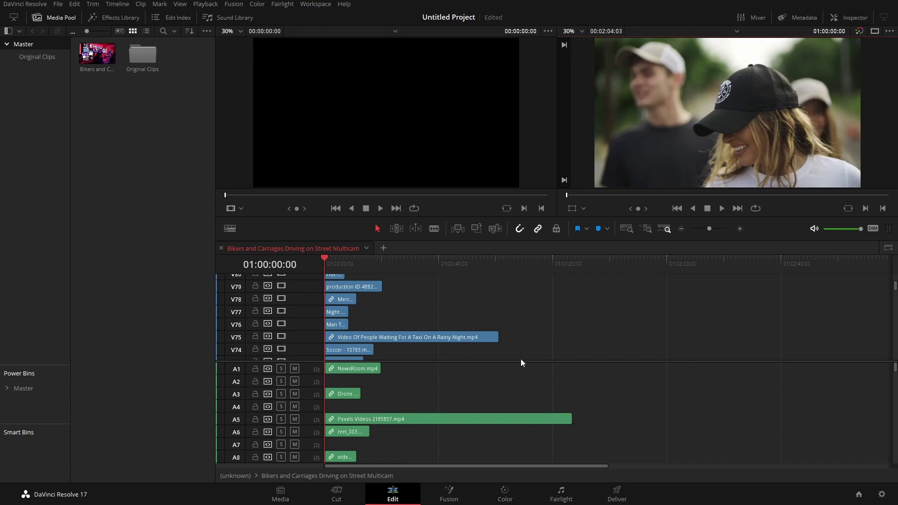
scroll(520, 352, "up", 2)
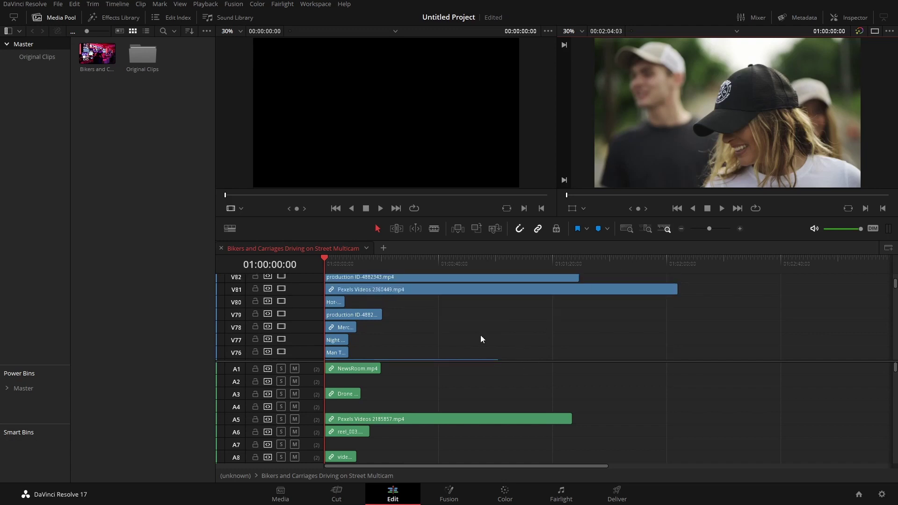
scroll(482, 337, "up", 4)
scroll(483, 337, "up", 1)
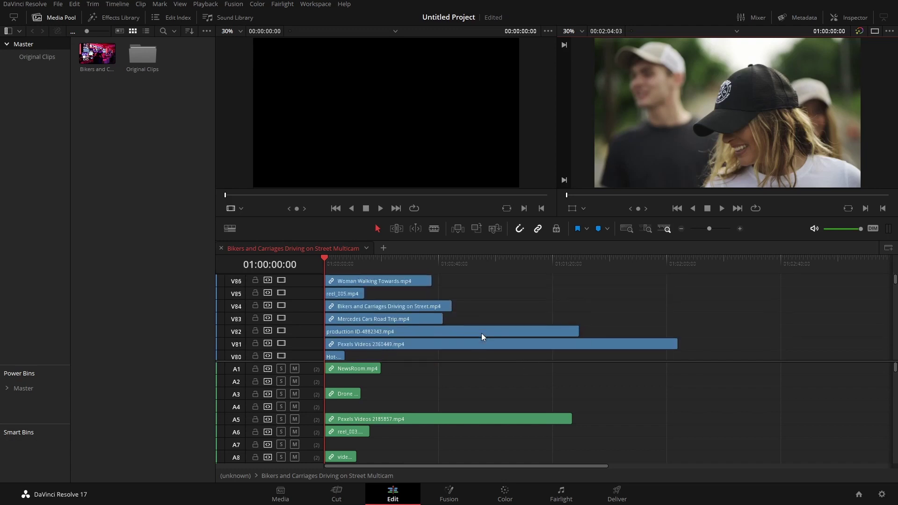
scroll(631, 306, "down", 15)
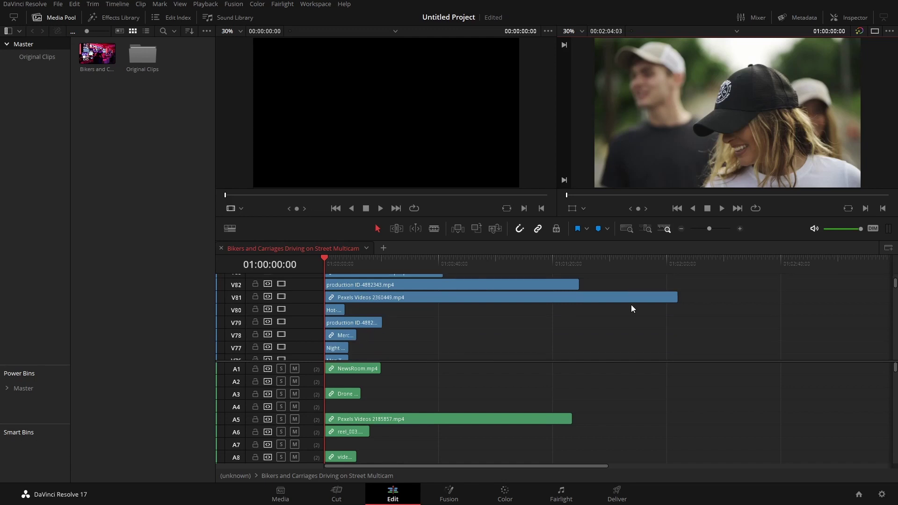
scroll(632, 308, "down", 20)
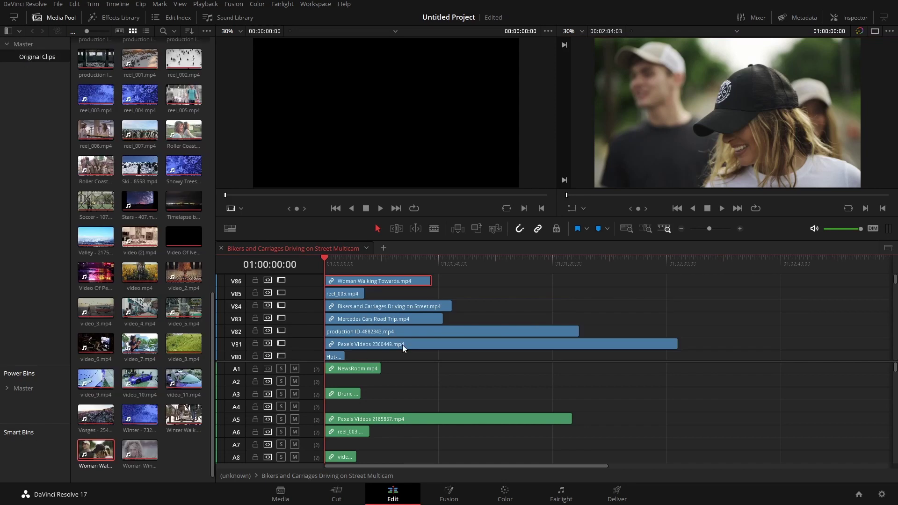
Turn off auto track selection on every track except V5 and its paired A5
scroll(400, 333, "down", 20)
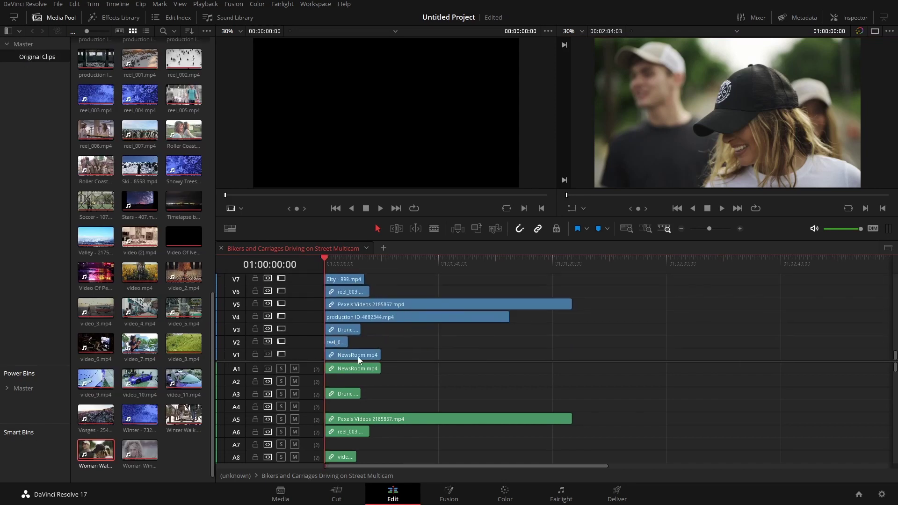
left_click(267, 354)
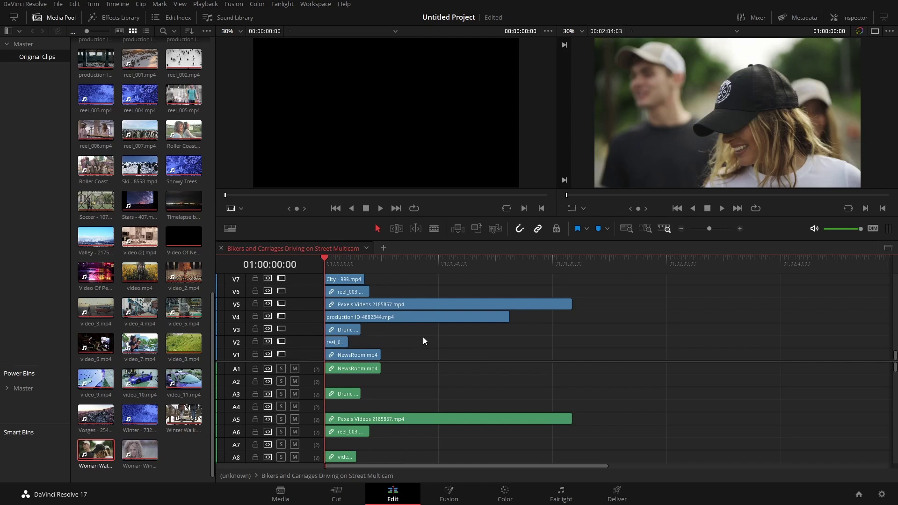
left_click(267, 355, "shift")
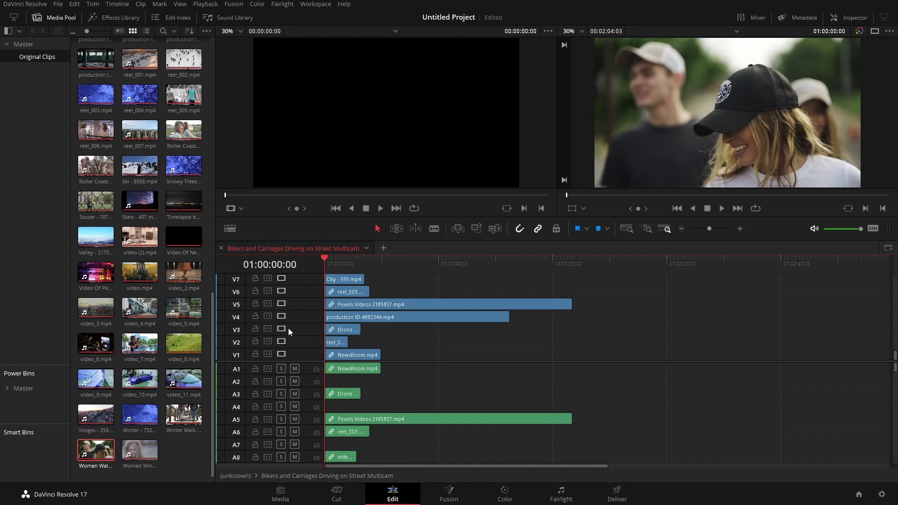
left_click(267, 303)
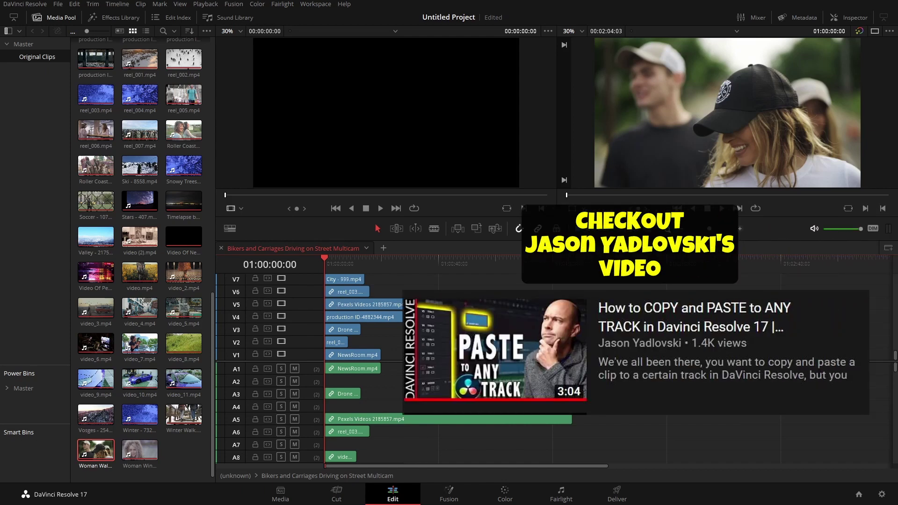
scroll(538, 333, "up", 5)
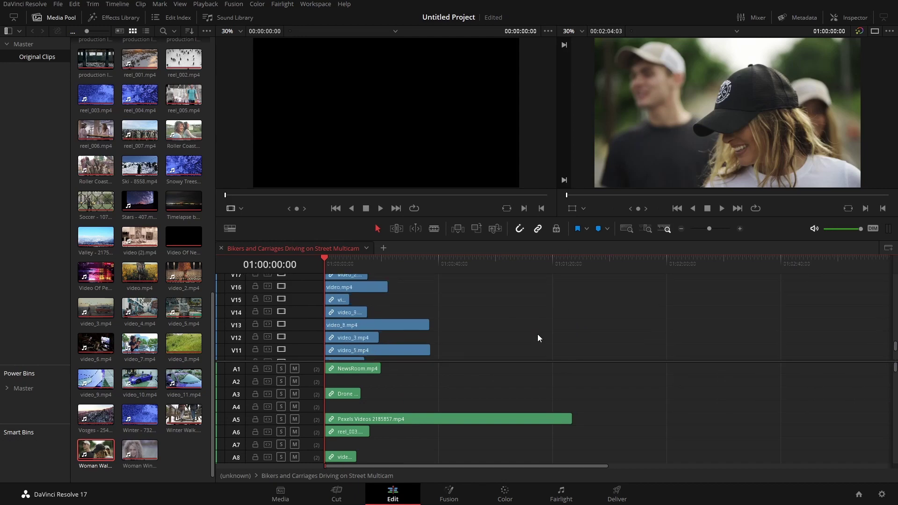